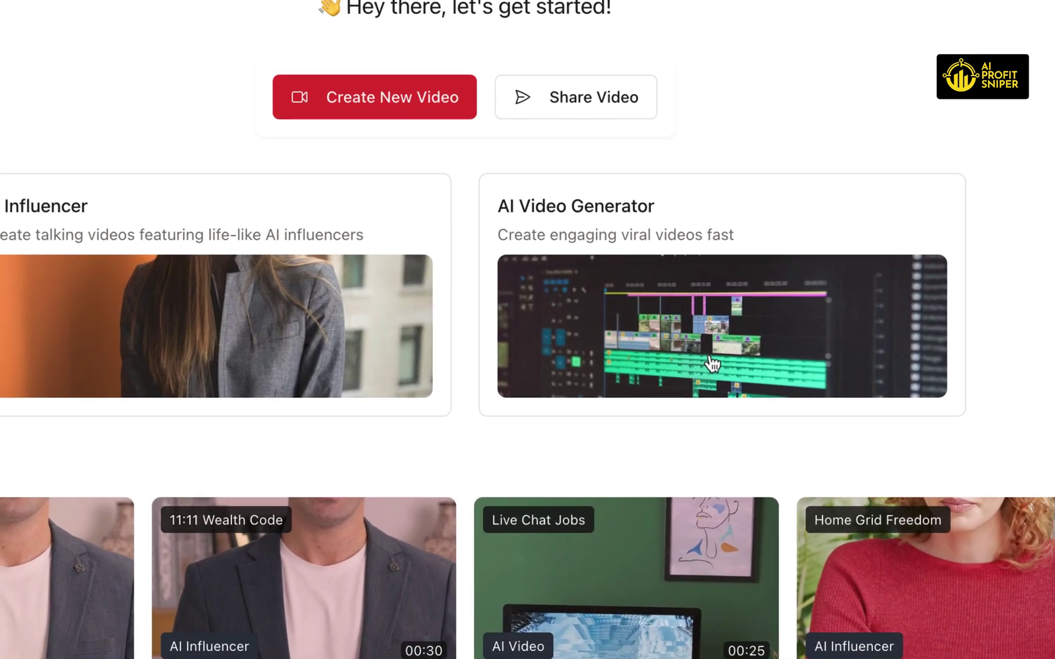
Start a new AI video and filter voices to English accent and Female gender
click(711, 364)
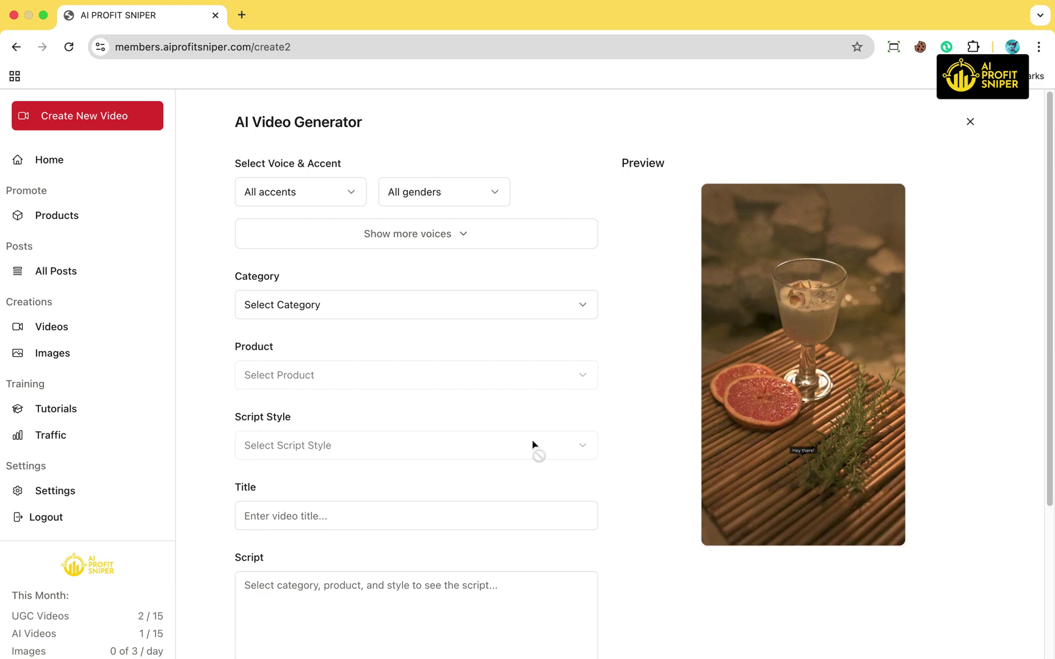
click(324, 200)
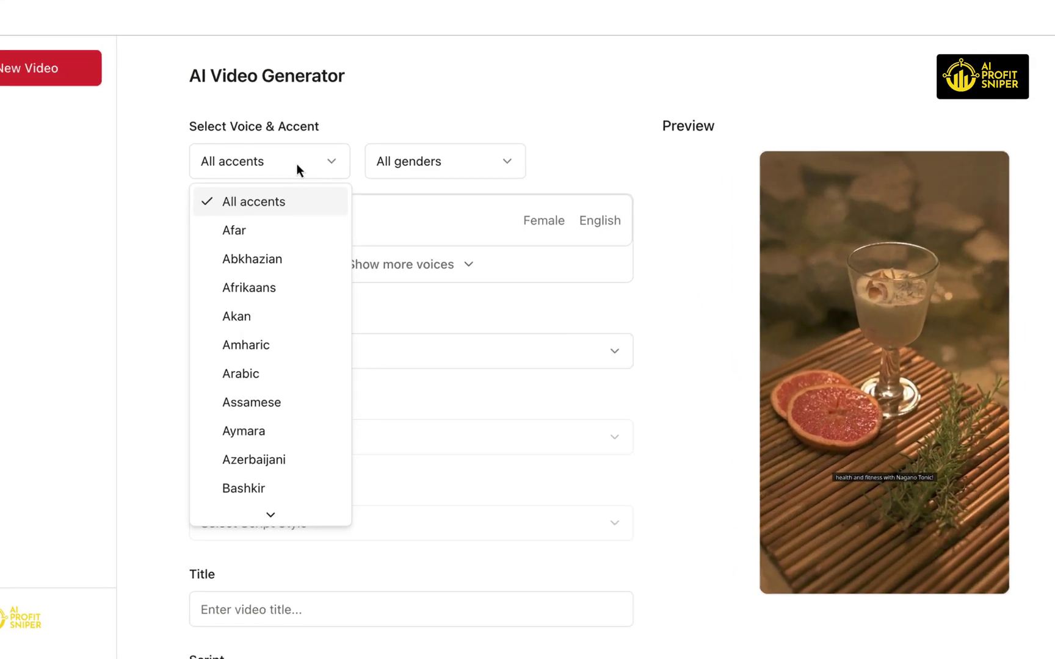
scroll(275, 437, down, 1)
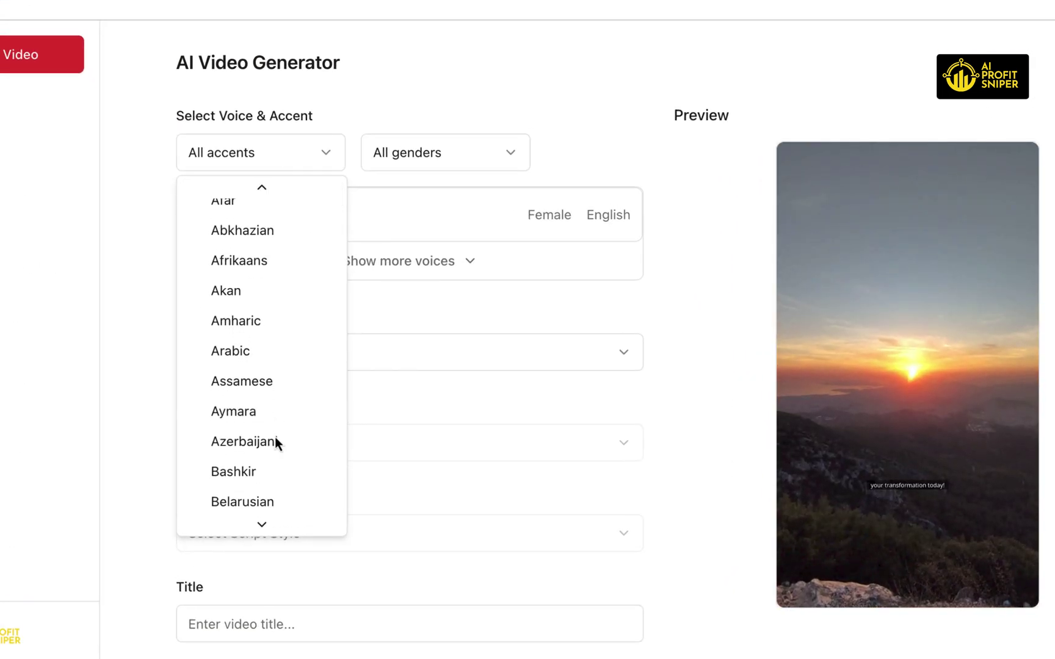
scroll(275, 437, down, 5)
scroll(274, 437, down, 3)
scroll(275, 438, down, 3)
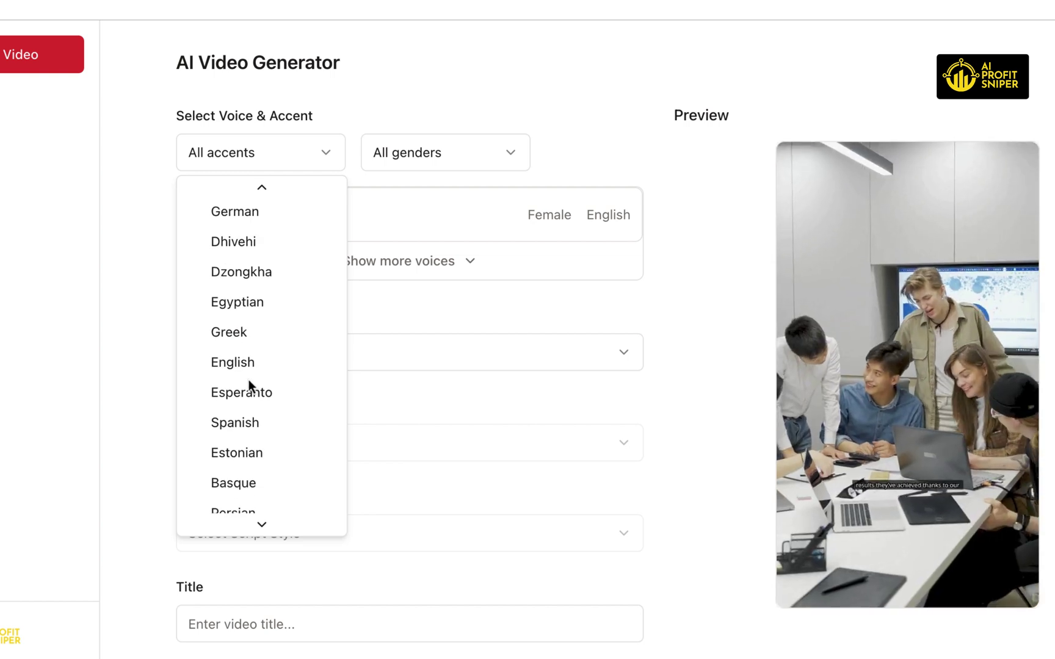
click(240, 367)
click(414, 157)
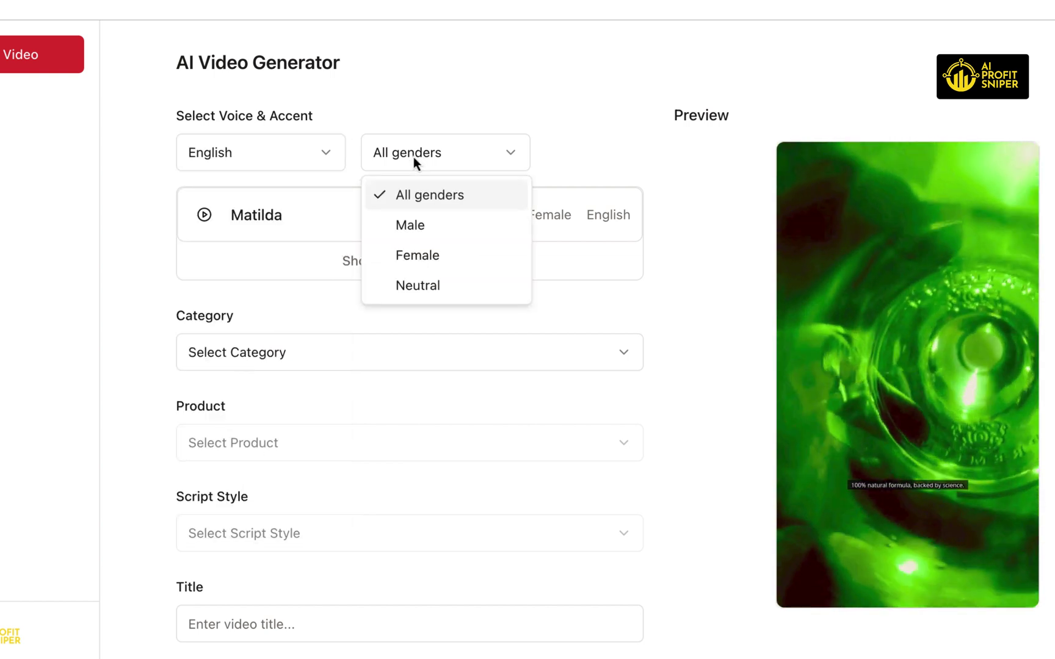
click(432, 264)
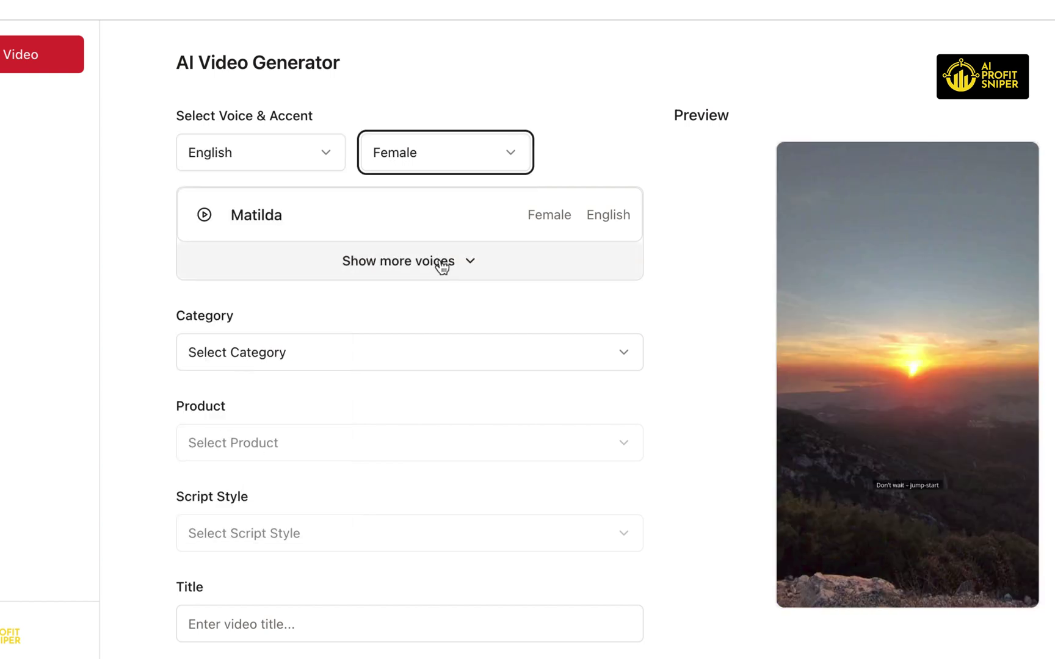
Preview the Lulu, Nala and Rachel voices, choose Rachel, then collapse the voice list
click(431, 262)
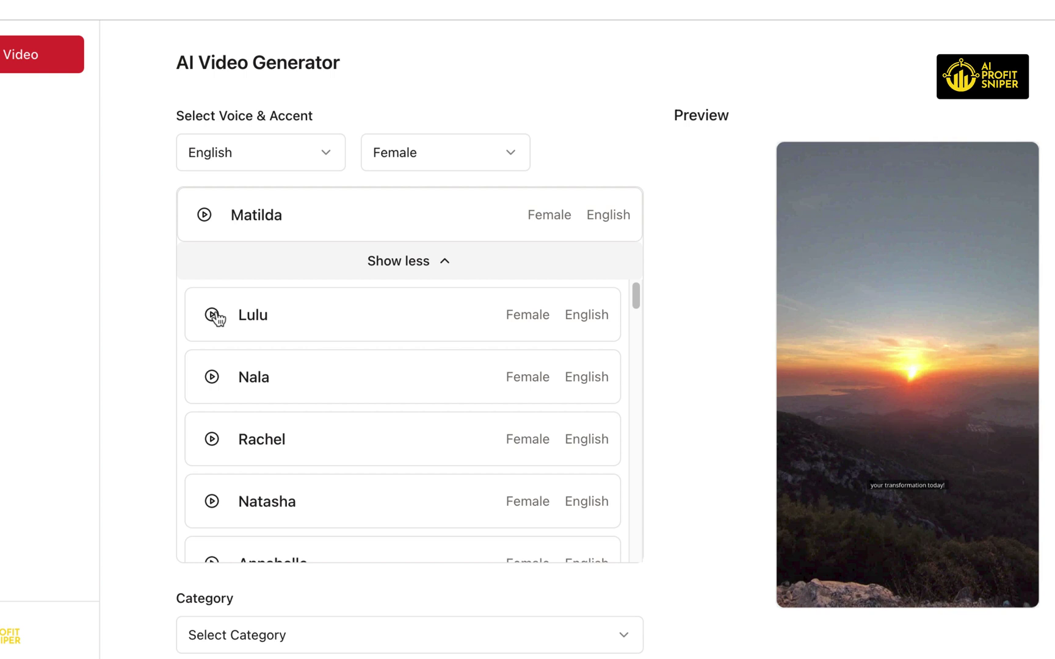
click(214, 316)
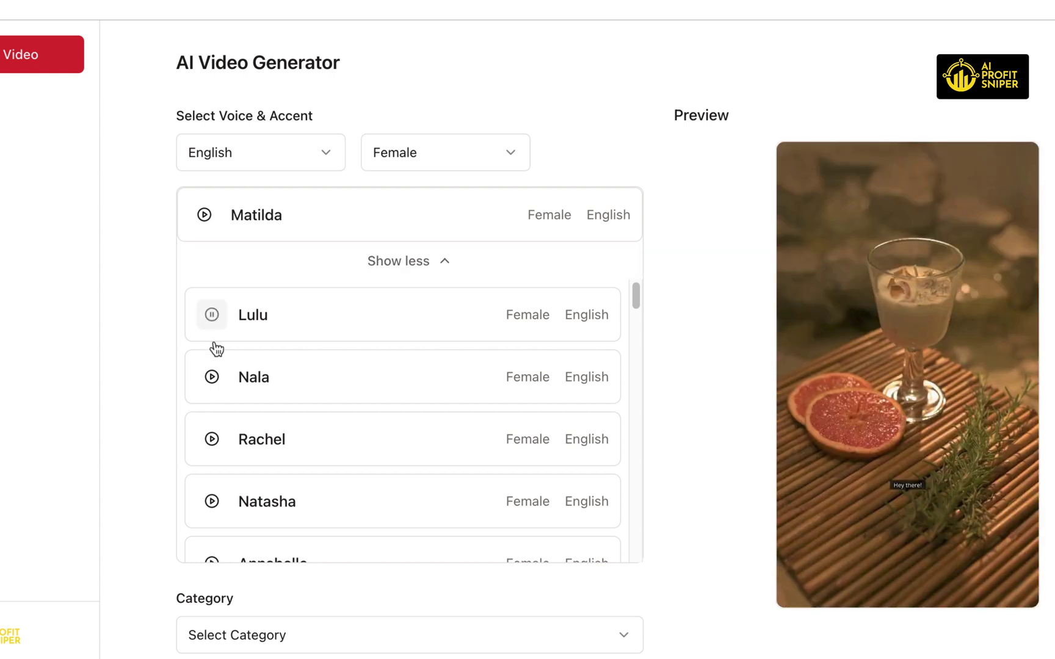
click(211, 378)
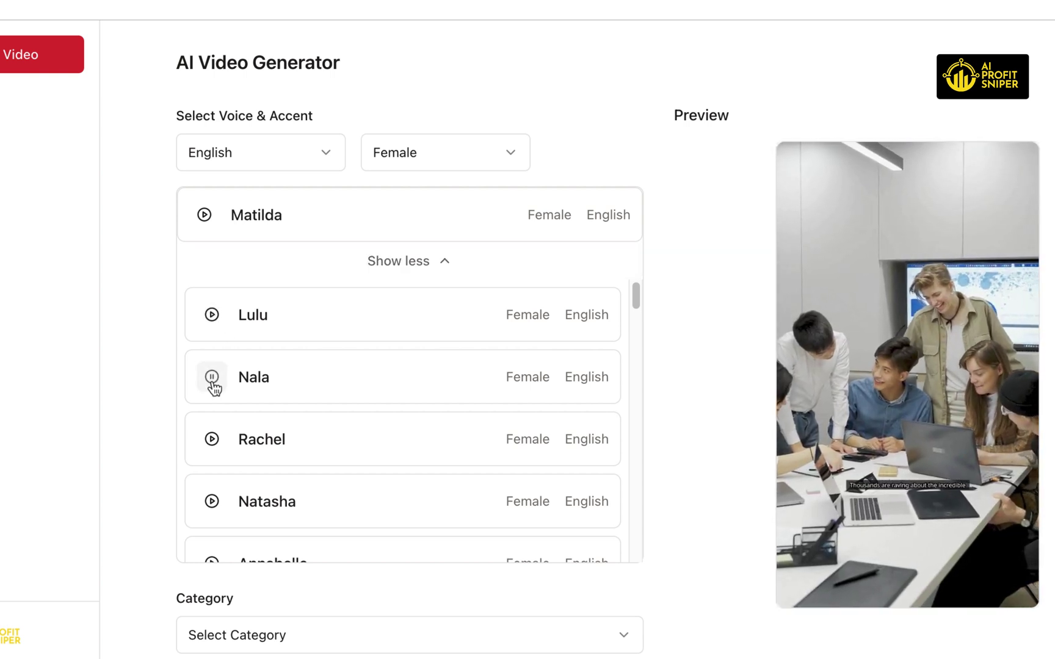
click(219, 443)
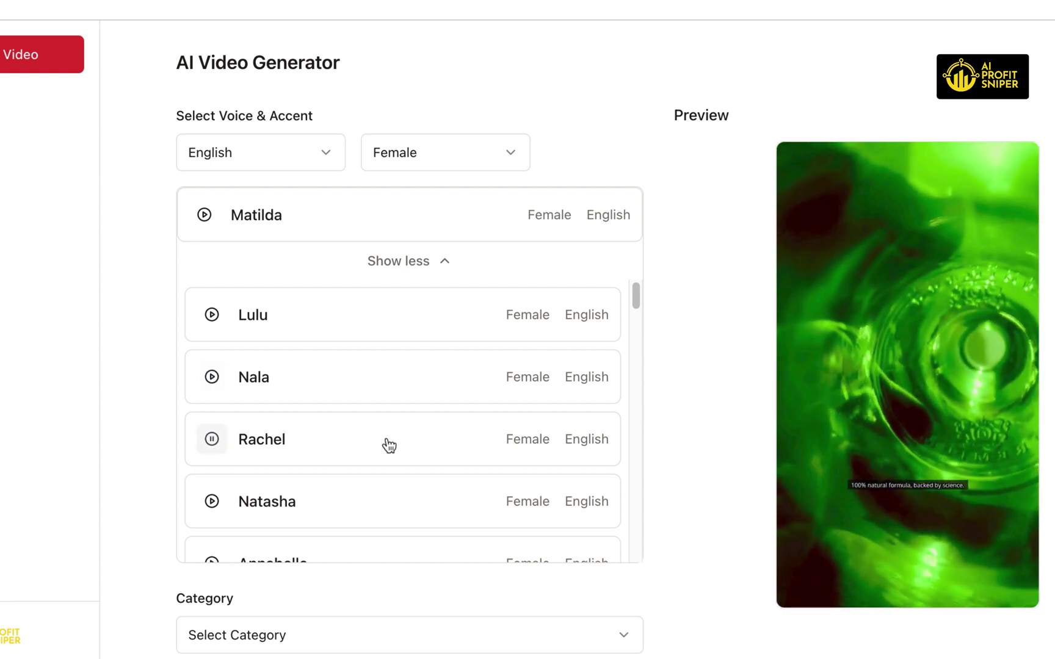
click(388, 443)
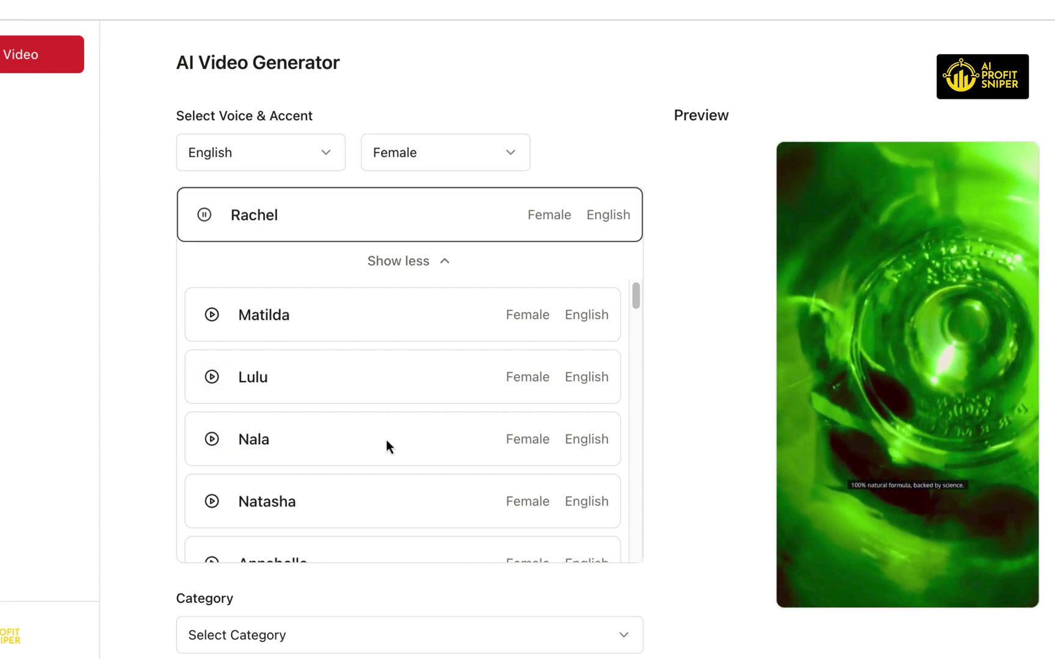
click(408, 262)
Choose E-Business & E-Marketing, Massive Passive Profits and a Professional script style
click(368, 351)
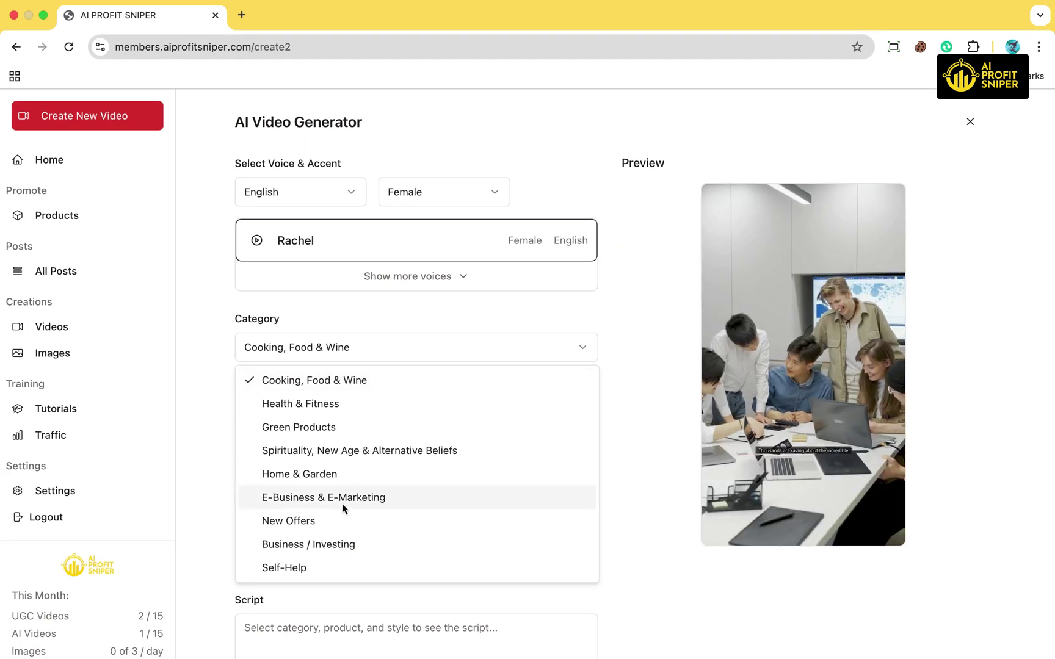
click(342, 501)
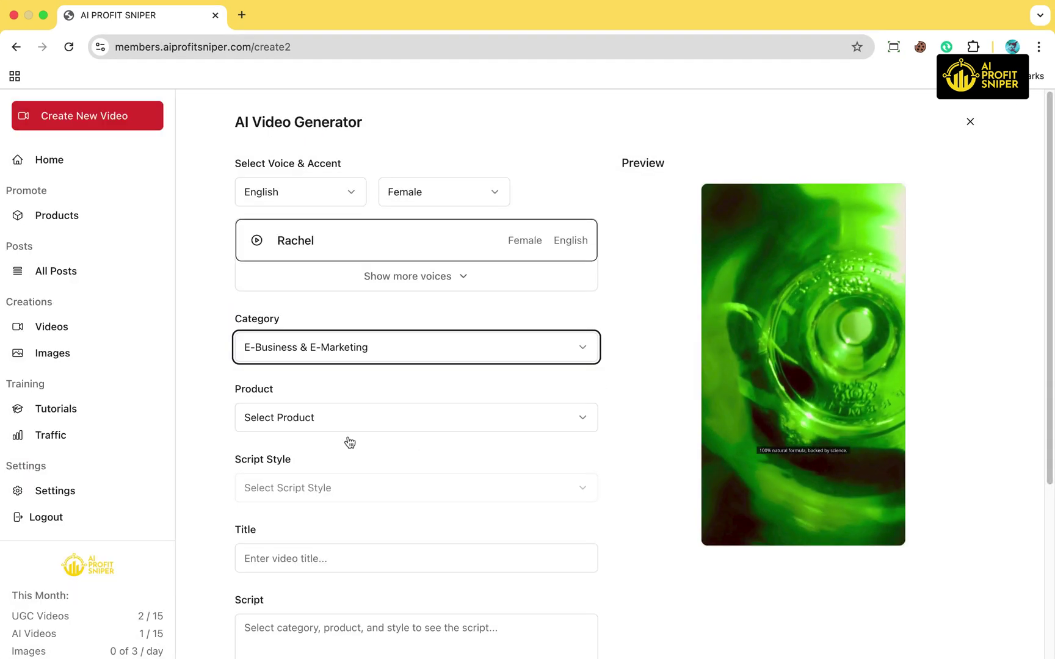
click(339, 425)
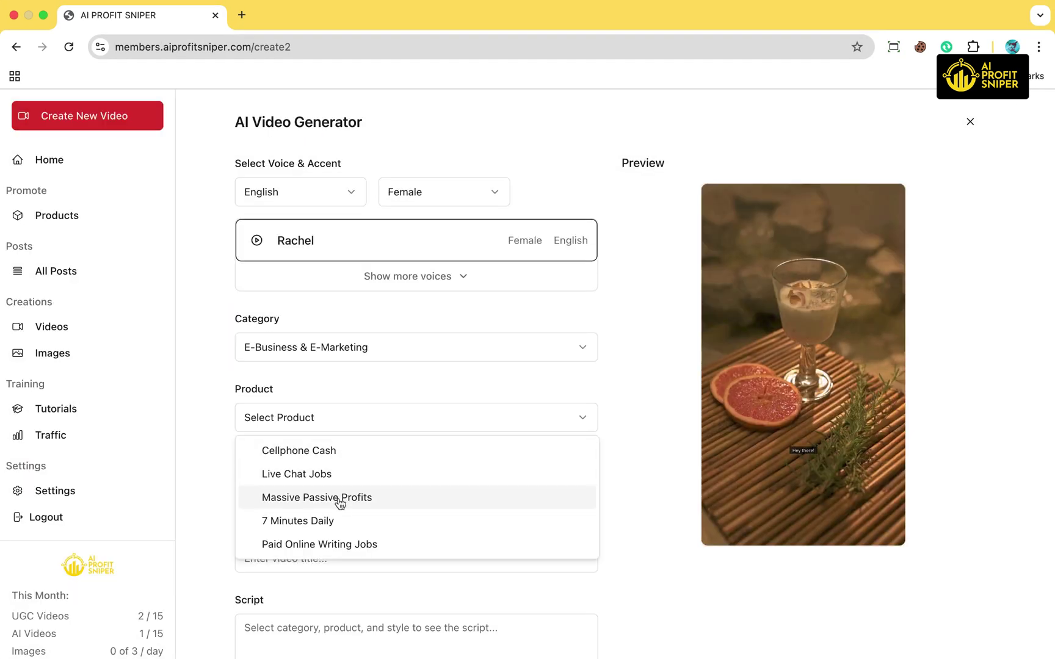
click(339, 504)
click(368, 492)
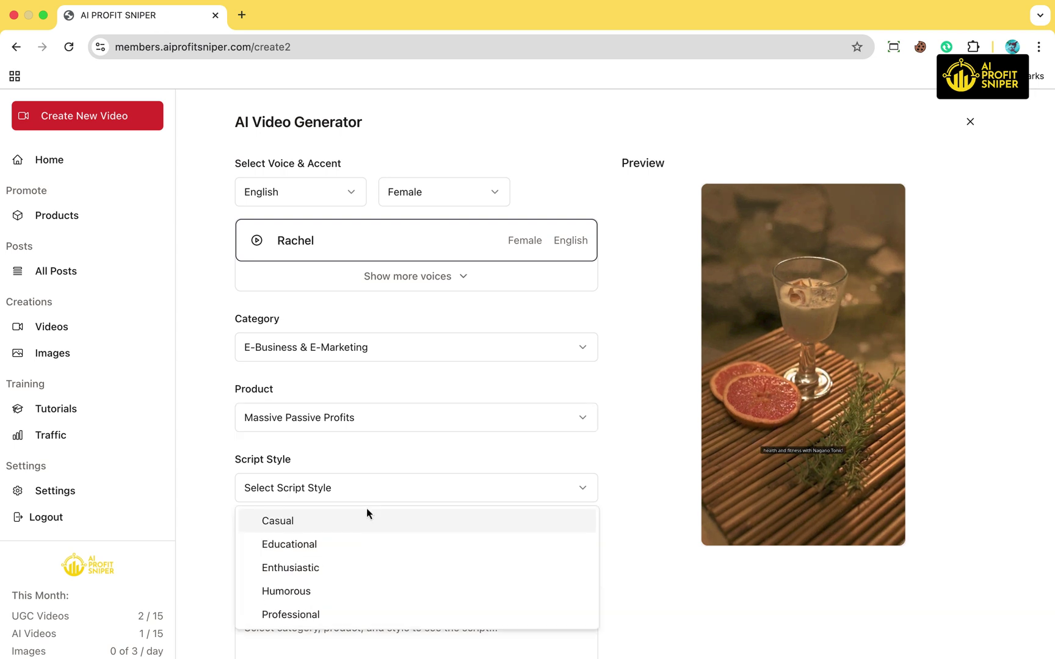
click(355, 610)
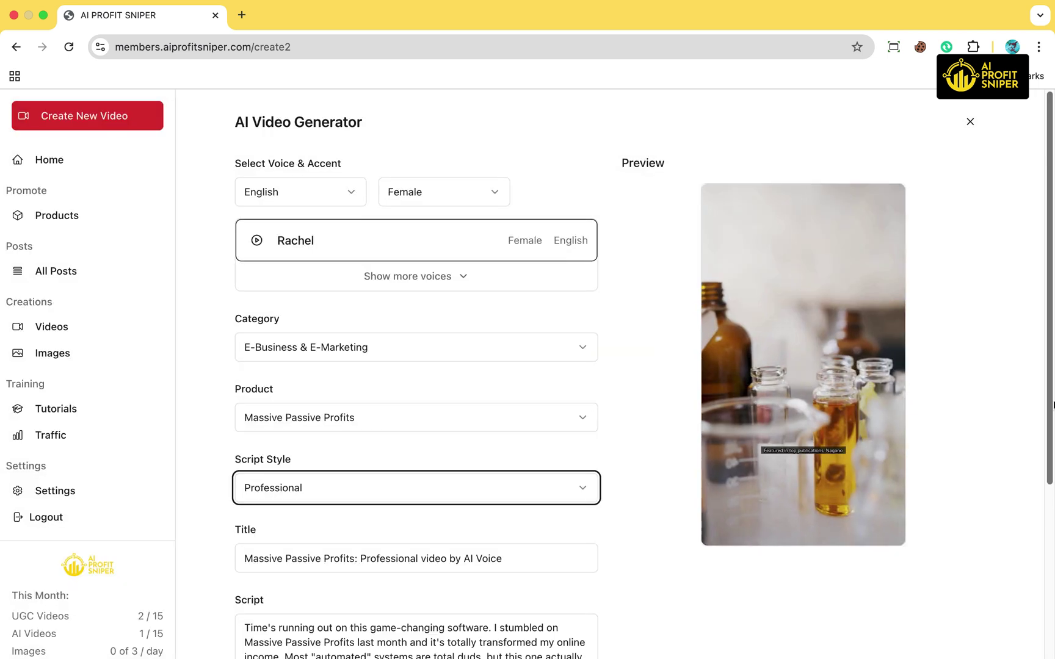
scroll(355, 610, down, 5)
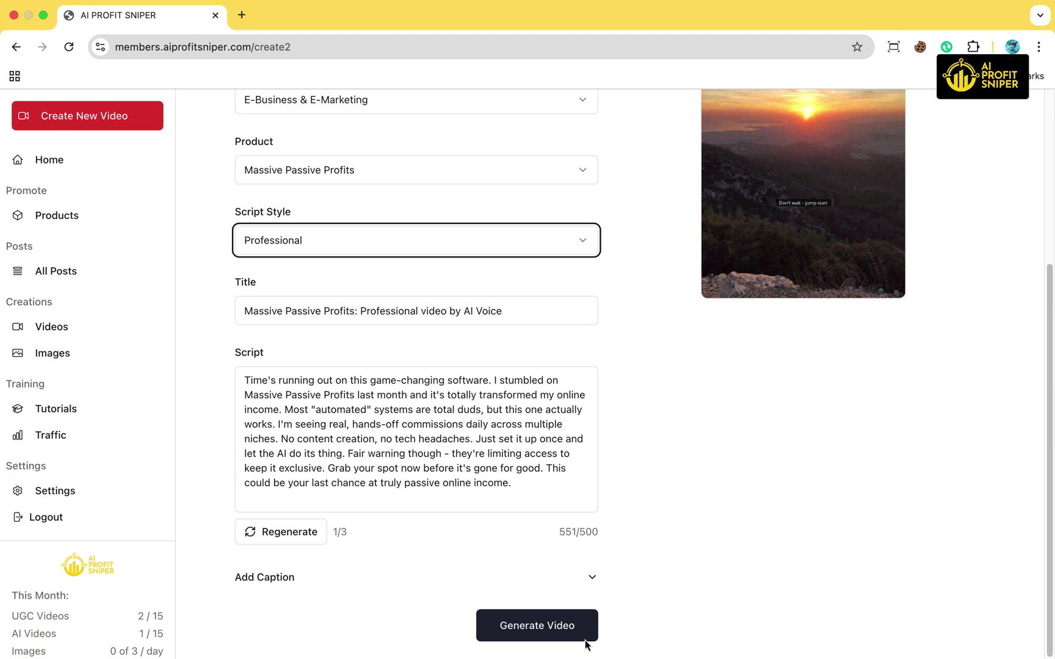
Generate the Massive Passive Profits video from the auto-filled script
click(584, 639)
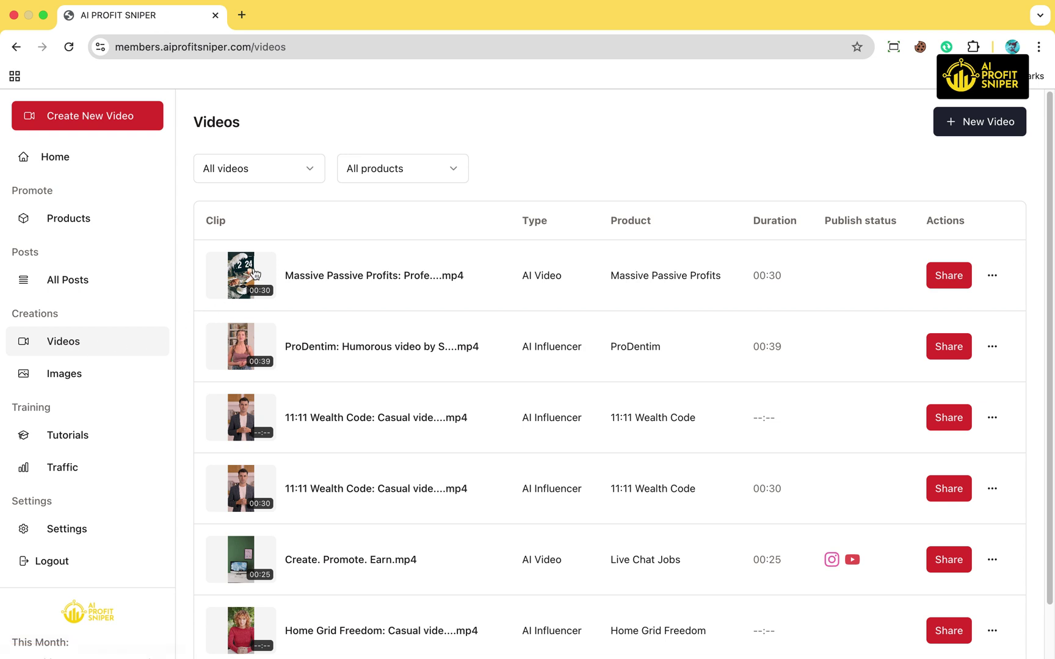
Open the new Massive Passive Profits video and play it, pausing at 0:22
click(255, 274)
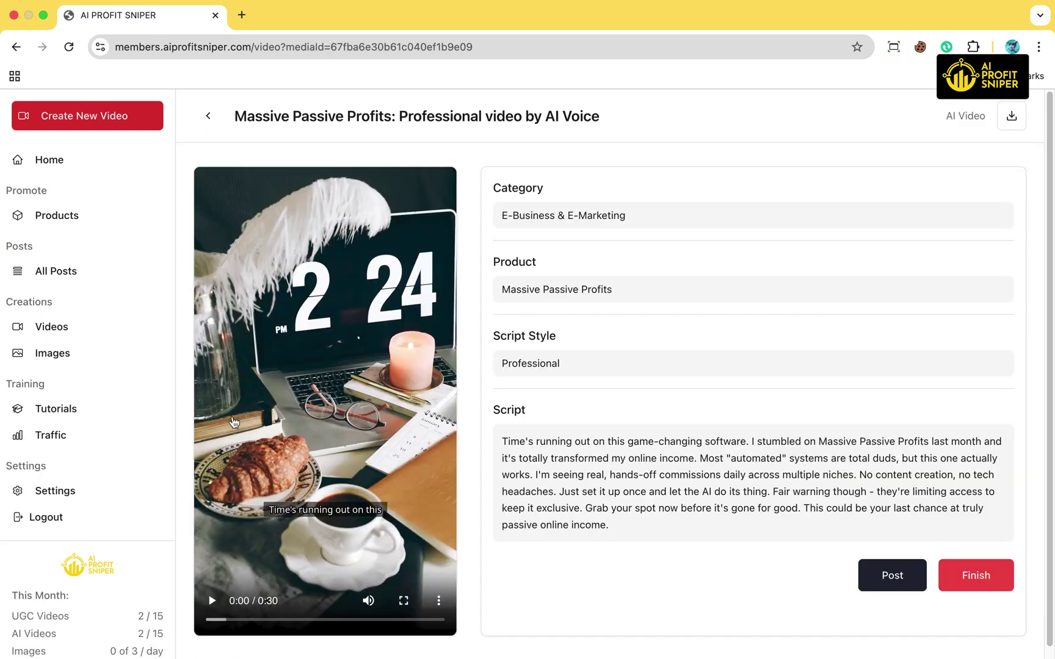
click(210, 599)
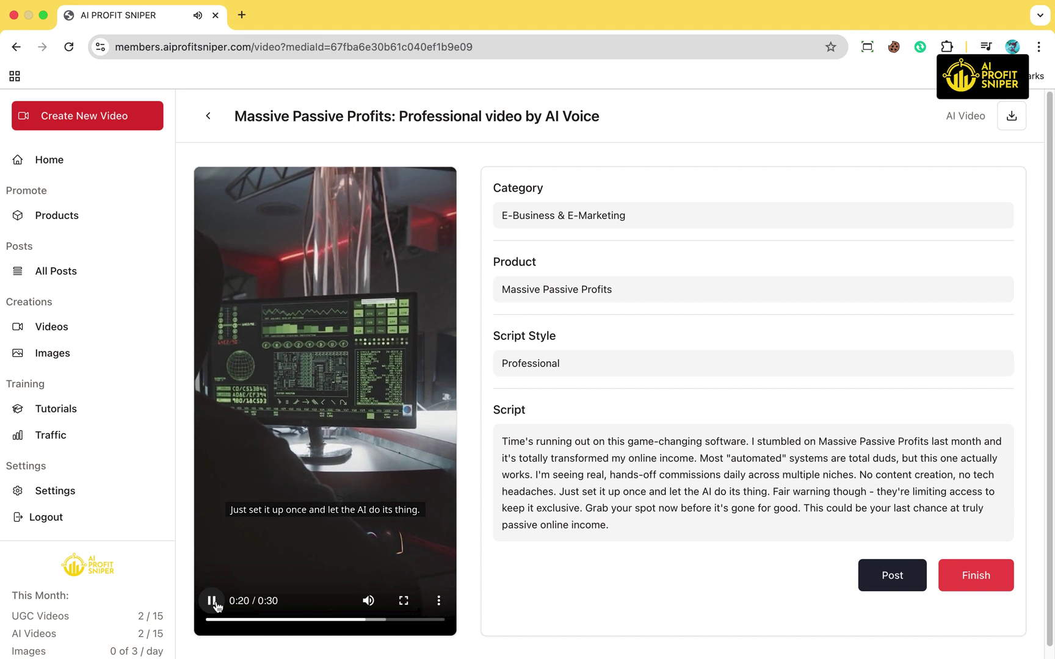
click(213, 602)
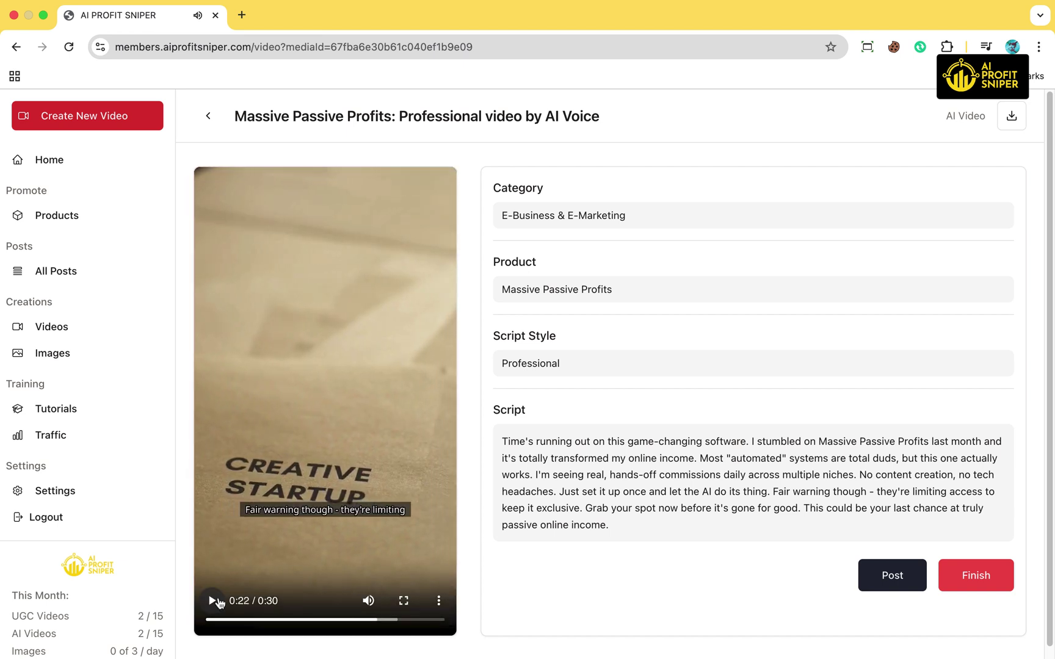